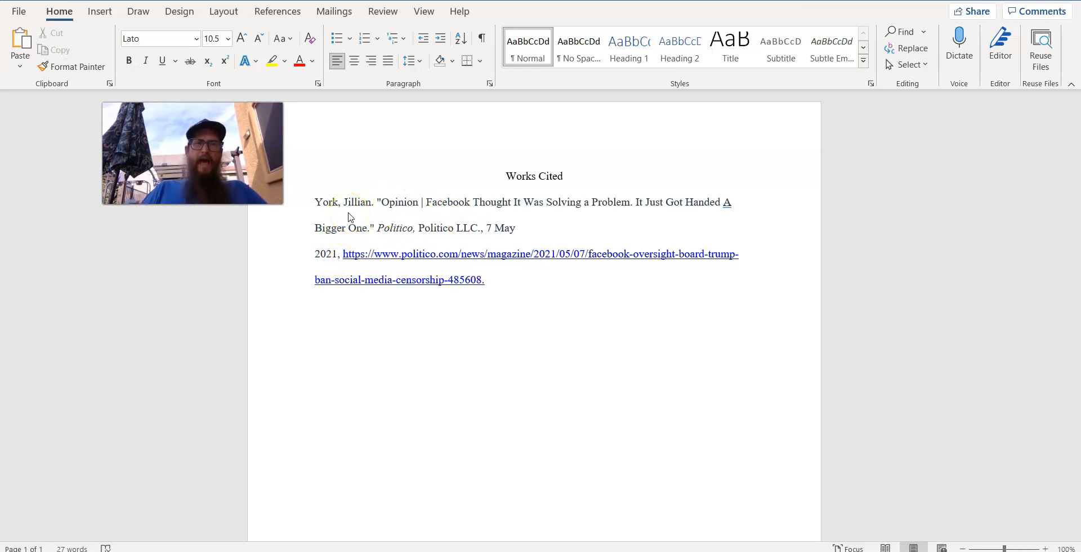
{"action": "left_click", "coordinate": [363, 203]}
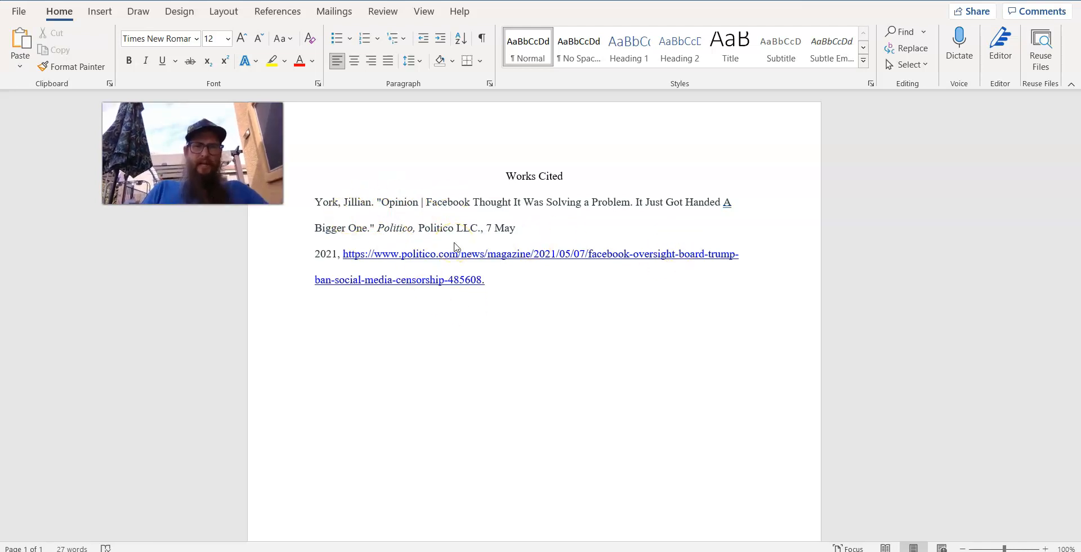
{"action": "left_click", "coordinate": [325, 203]}
{"action": "key", "text": "Down"}
{"action": "key", "text": "Down"}
{"action": "key", "text": "Down"}
{"action": "key", "text": "Down"}
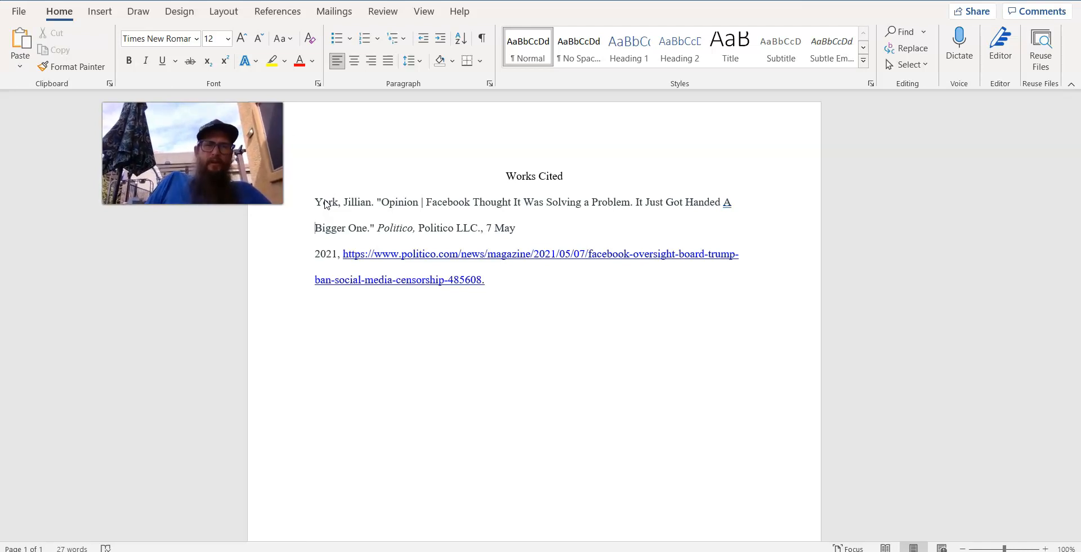
{"action": "left_click", "coordinate": [314, 200]}
{"action": "left_click_drag", "start_coordinate": [313, 201], "coordinate": [429, 208]}
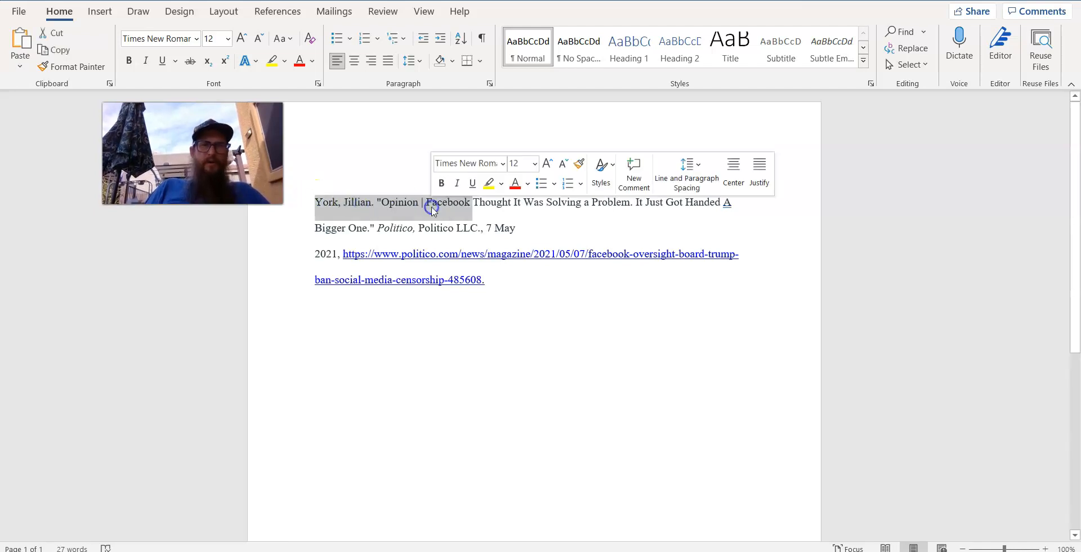
{"action": "double_click", "coordinate": [302, 253]}
{"action": "left_click", "coordinate": [273, 239]}
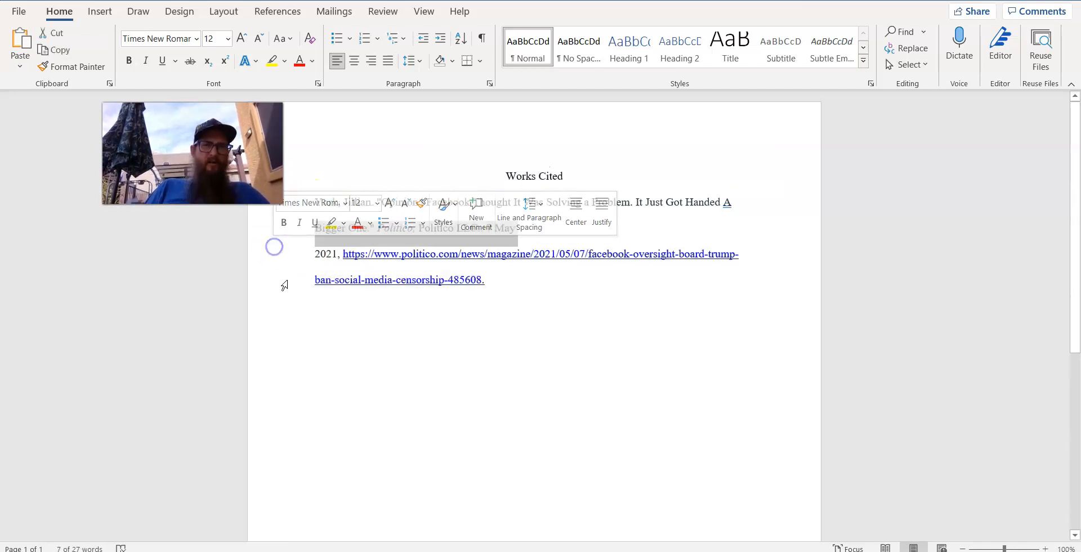
{"action": "key", "text": "shift+Down"}
{"action": "key", "text": "shift+Down"}
{"action": "key", "text": "shift+Down"}
{"action": "key", "text": "shift+Down"}
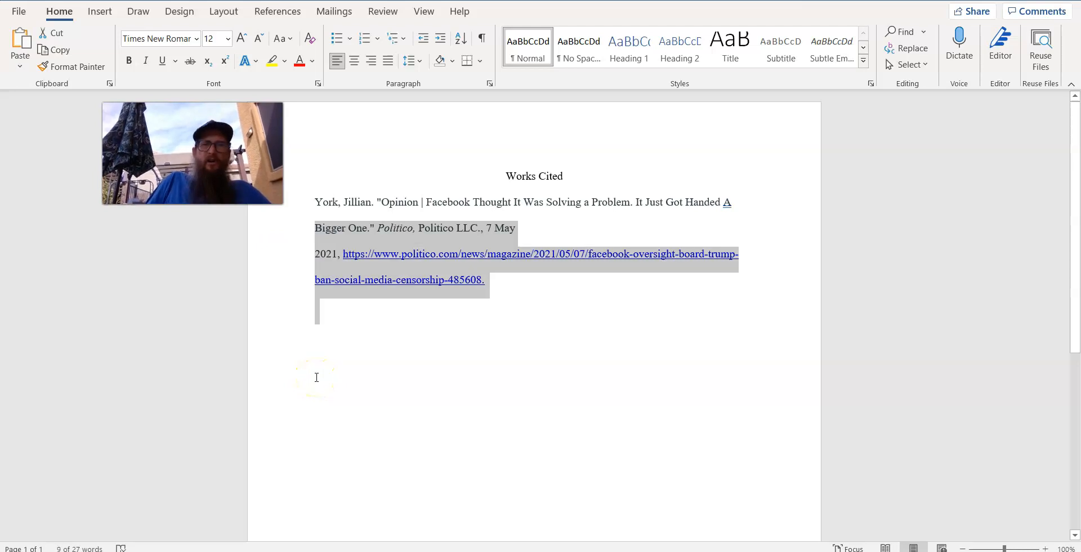
{"action": "key", "text": "Up"}
{"action": "key", "text": "Up"}
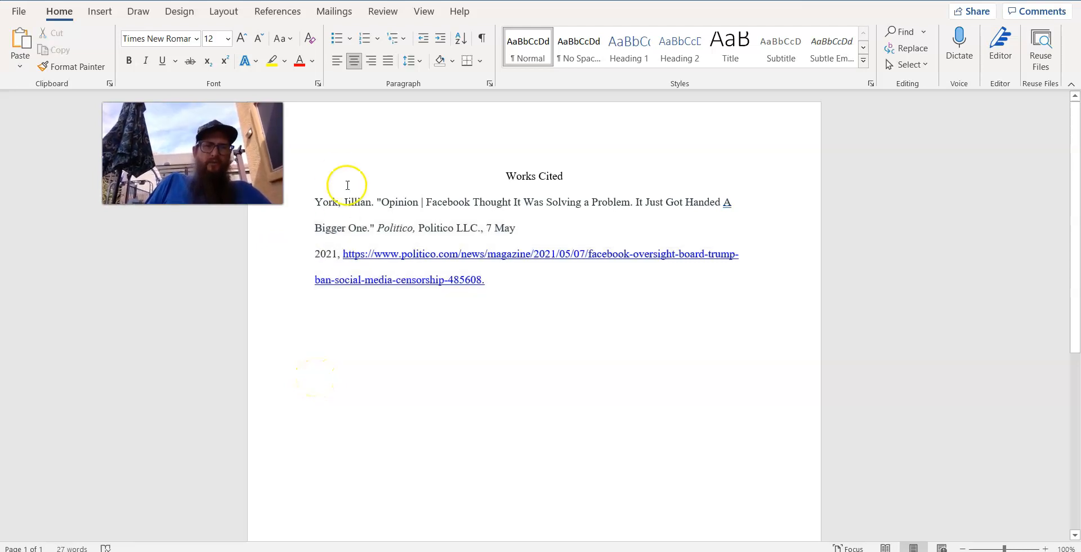
- Try to indent the Works Cited entry from the start of its second line, and undo that indent
{"action": "left_click", "coordinate": [316, 222]}
{"action": "key", "text": "ctrl+m"}
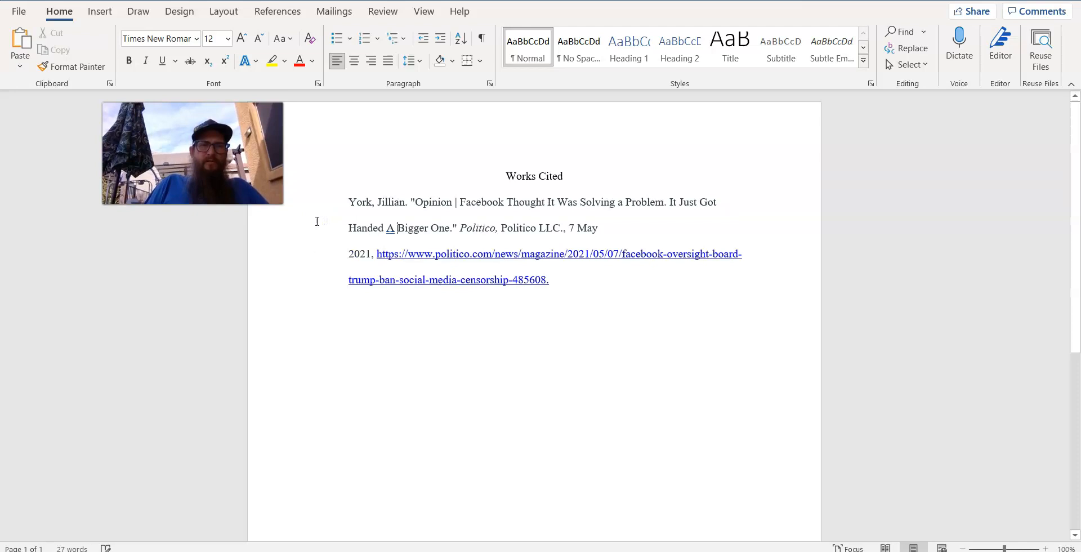
{"action": "key", "text": "ctrl+z"}
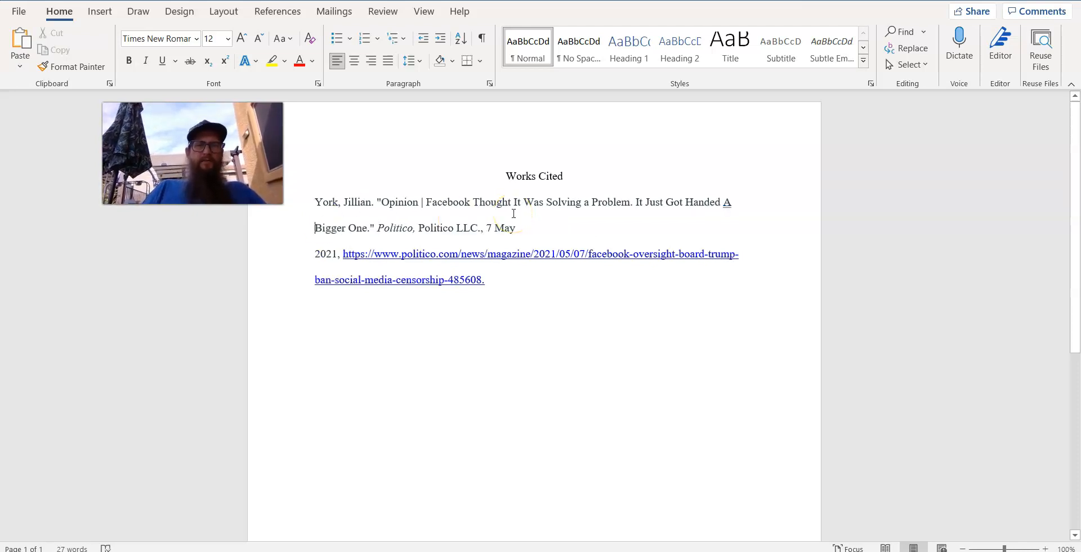
- Apply a 0.5" hanging indent to the whole Politico citation through its paragraph settings
{"action": "left_click", "coordinate": [317, 201]}
{"action": "left_click_drag", "start_coordinate": [317, 201], "coordinate": [503, 277]}
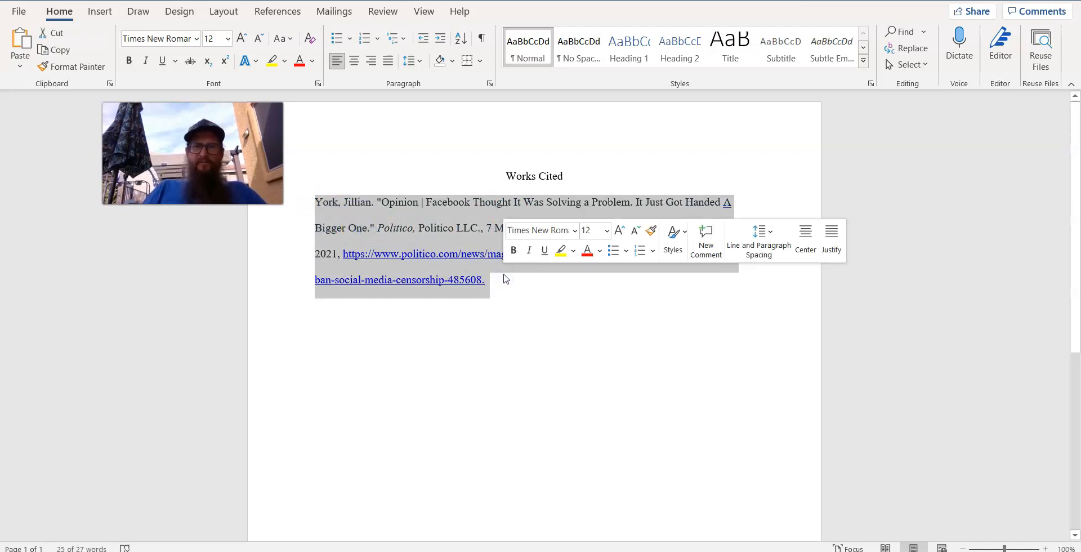
{"action": "right_click", "coordinate": [425, 245]}
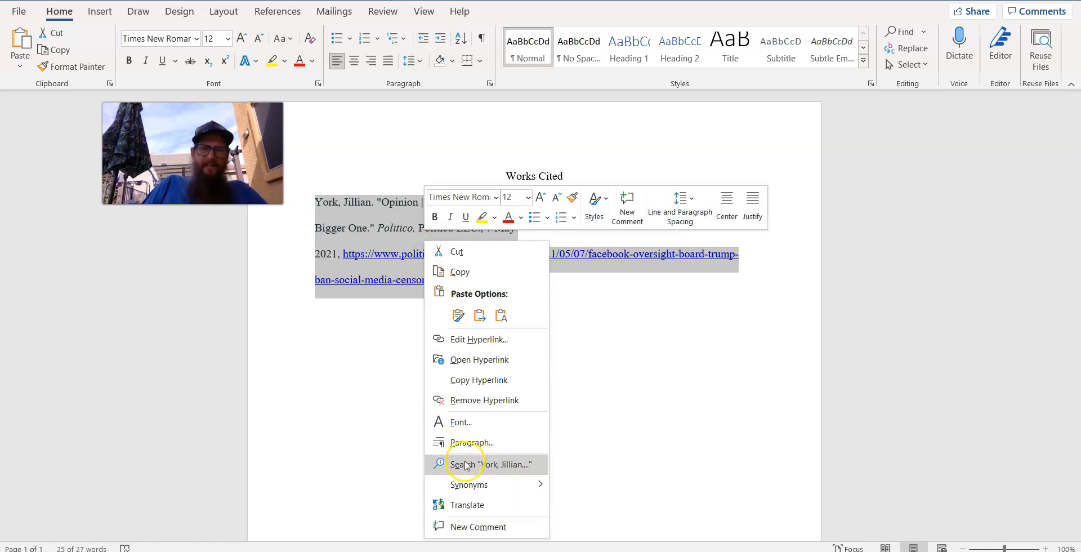
{"action": "left_click", "coordinate": [467, 444]}
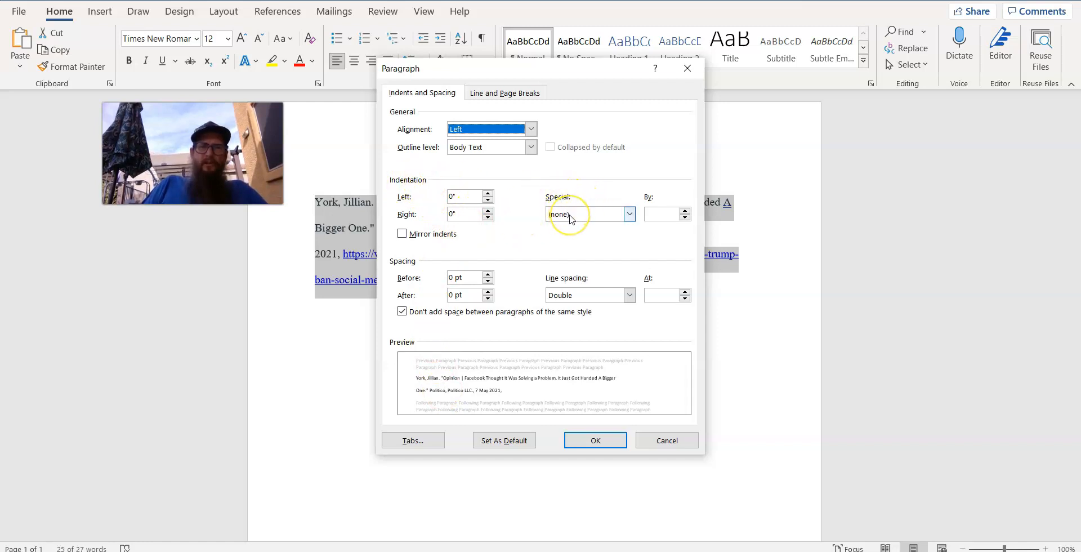
{"action": "left_click", "coordinate": [630, 214]}
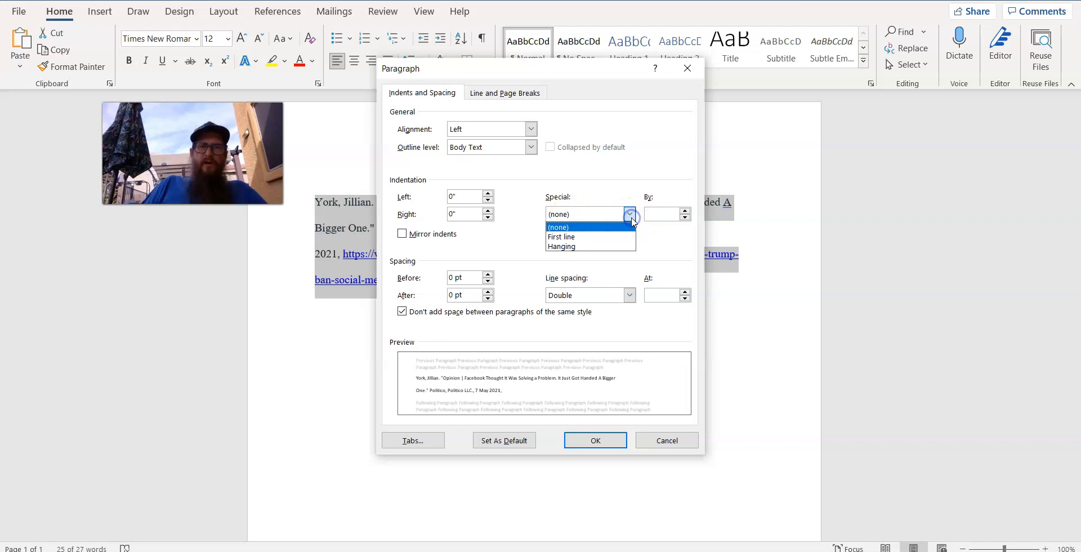
{"action": "left_click", "coordinate": [623, 247]}
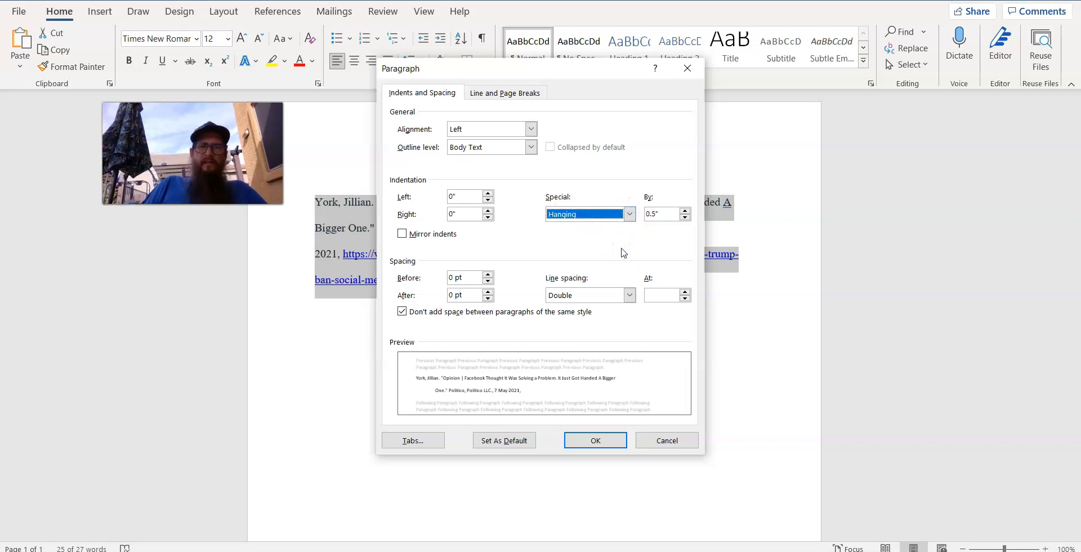
{"action": "left_click", "coordinate": [585, 445]}
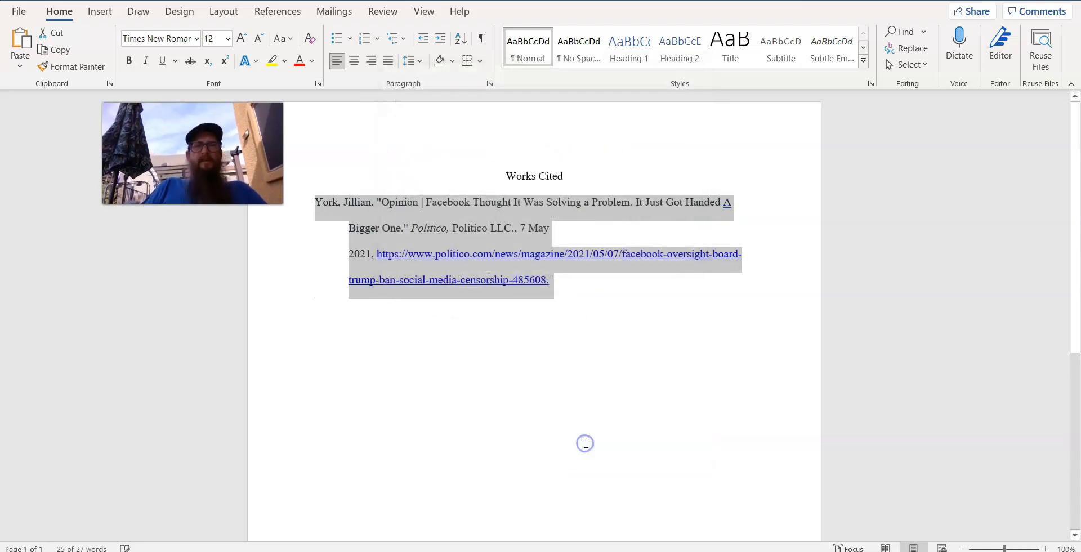
{"action": "left_click", "coordinate": [586, 443]}
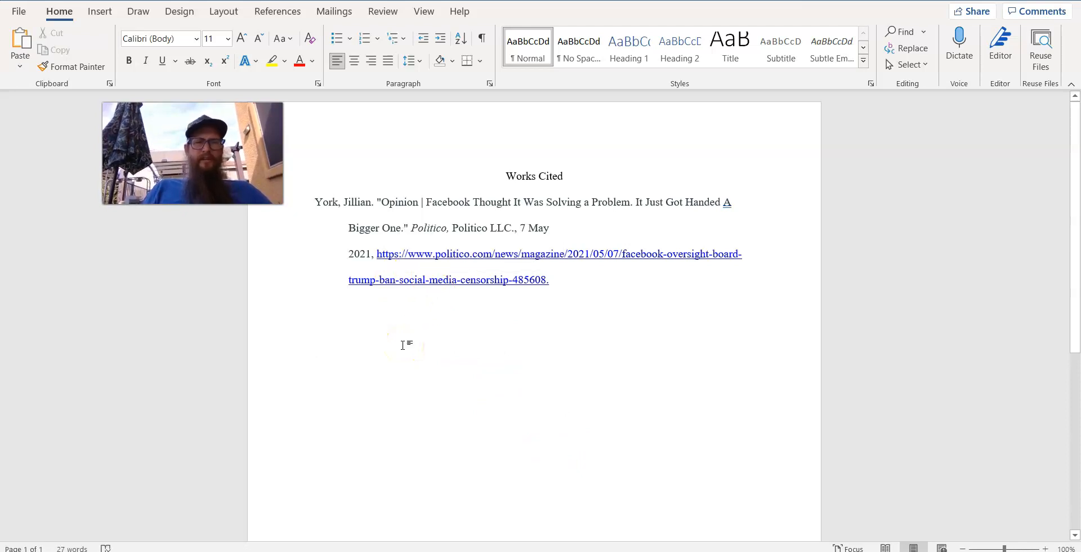
- Undo the hanging indent on the Politico citation and clear the text selection
{"action": "key", "text": "ctrl+z"}
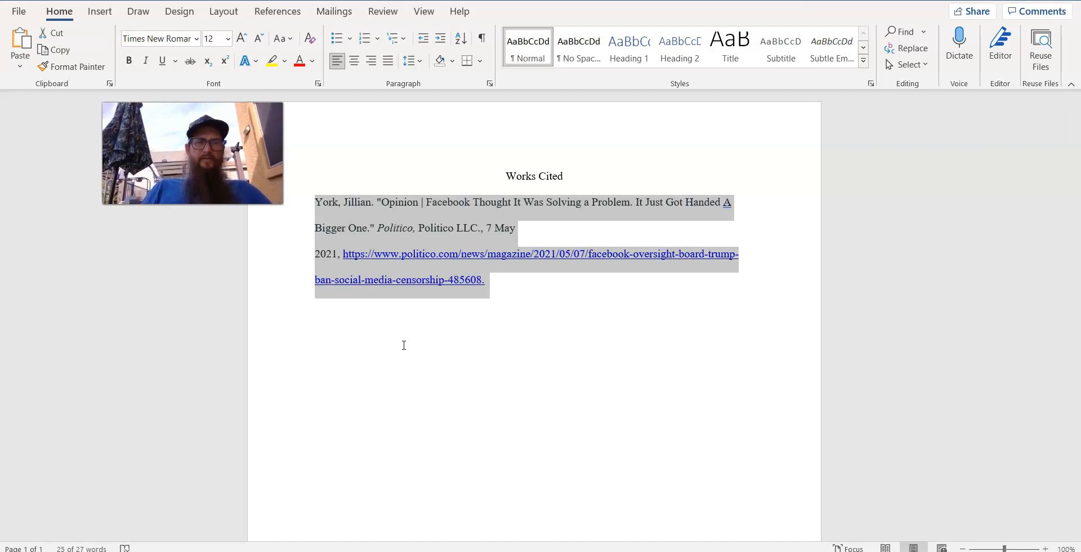
{"action": "left_click", "coordinate": [376, 320]}
{"action": "left_click_drag", "start_coordinate": [315, 199], "coordinate": [461, 282]}
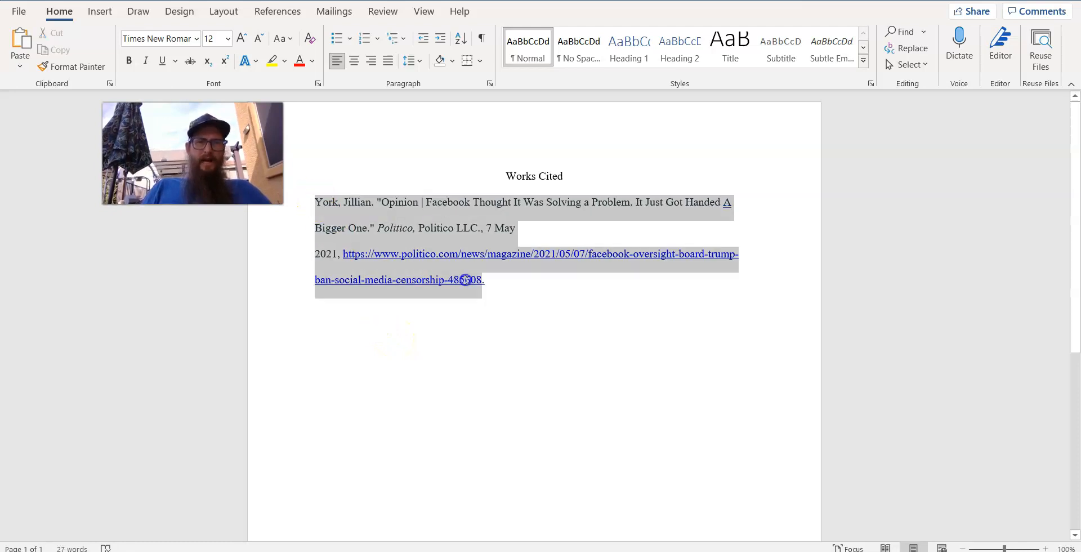
{"action": "left_click", "coordinate": [461, 280]}
{"action": "left_click", "coordinate": [424, 328]}
- Set the full Politico citation to a Hanging special indent of 0.5" using the line spacing options
{"action": "left_click_drag", "start_coordinate": [314, 202], "coordinate": [518, 273]}
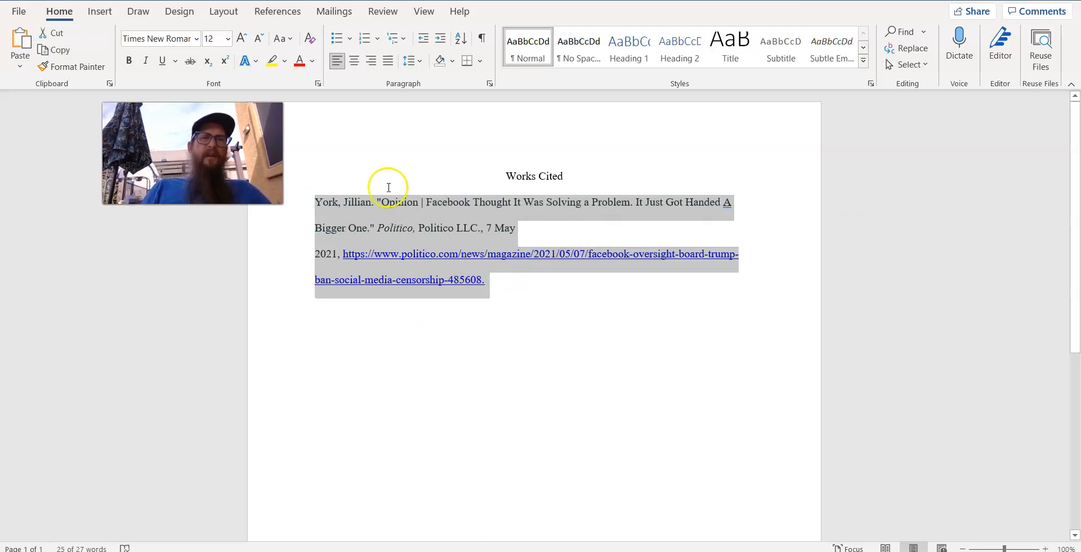
{"action": "left_click", "coordinate": [419, 64]}
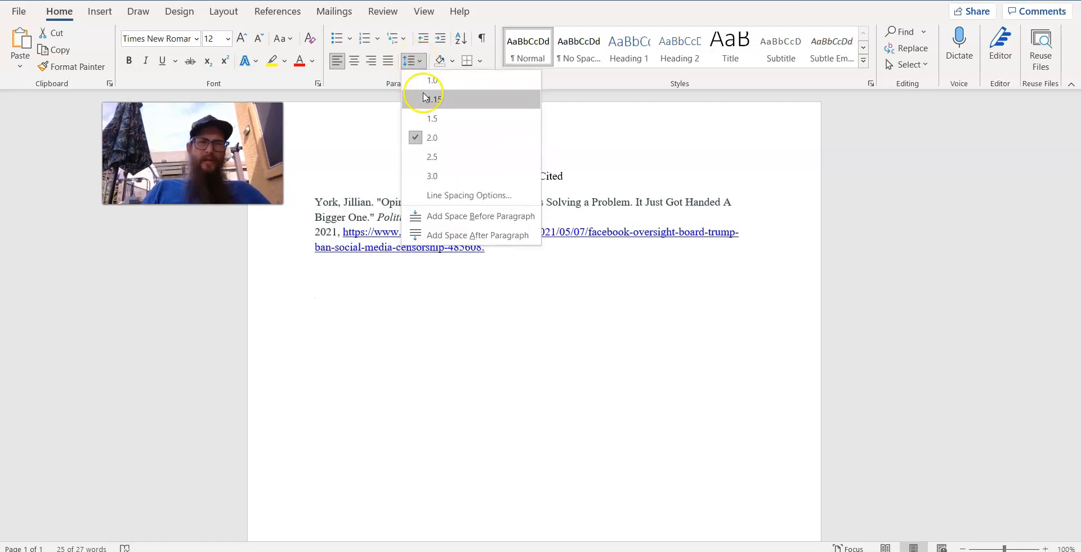
{"action": "left_click", "coordinate": [448, 197]}
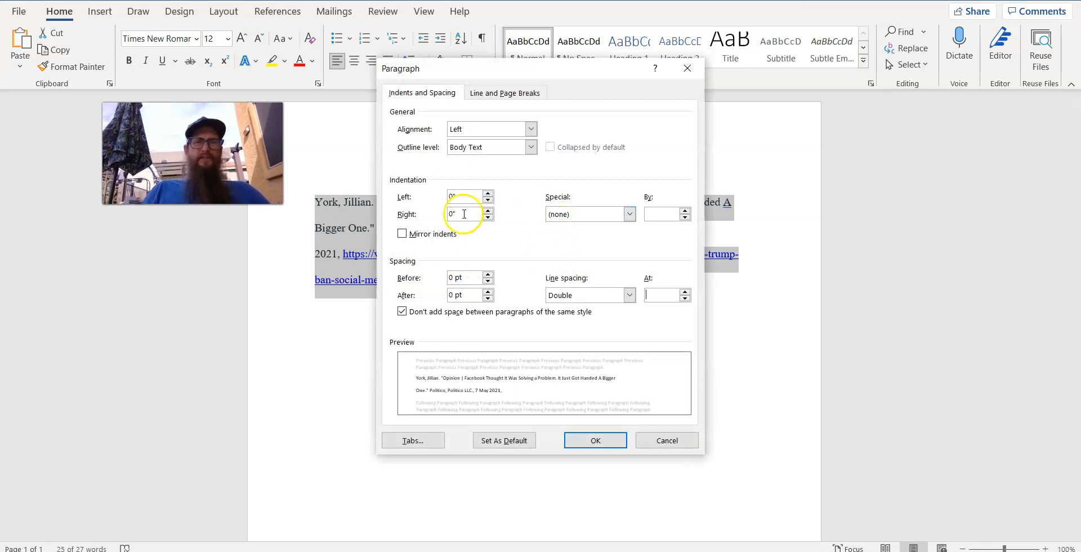
{"action": "left_click", "coordinate": [629, 214]}
{"action": "left_click", "coordinate": [620, 246]}
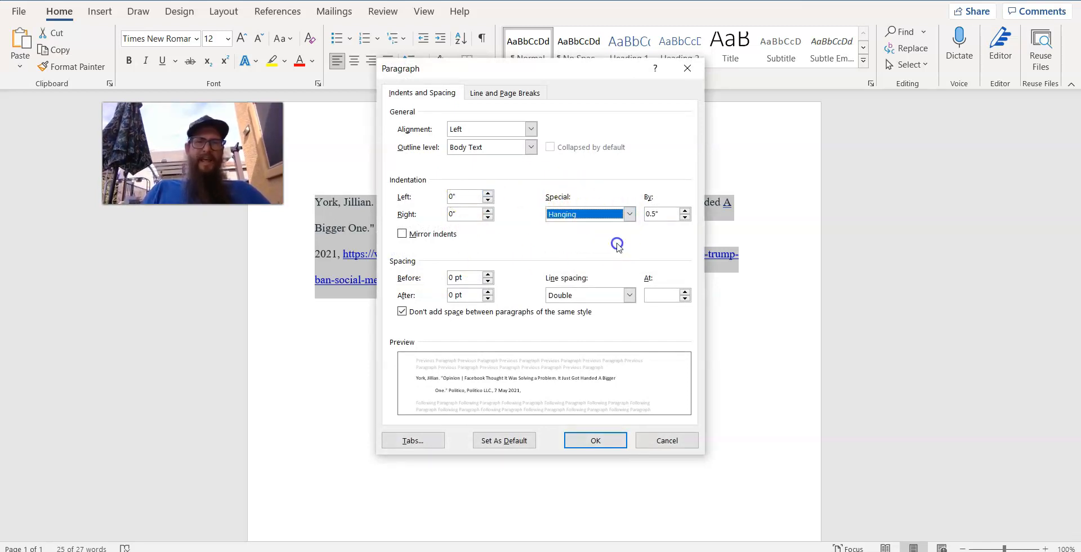
{"action": "left_click", "coordinate": [593, 440]}
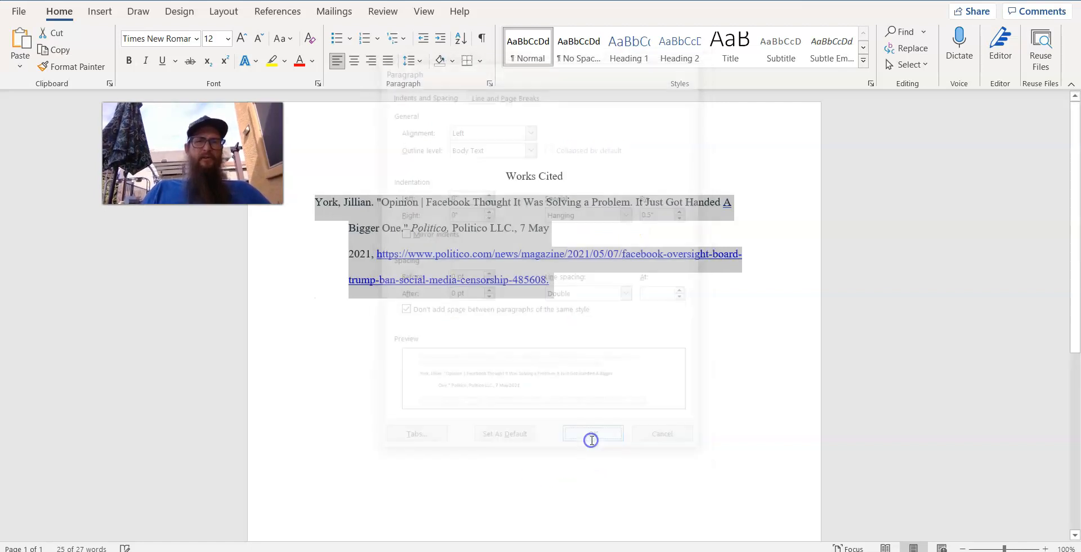
{"action": "left_click", "coordinate": [592, 441]}
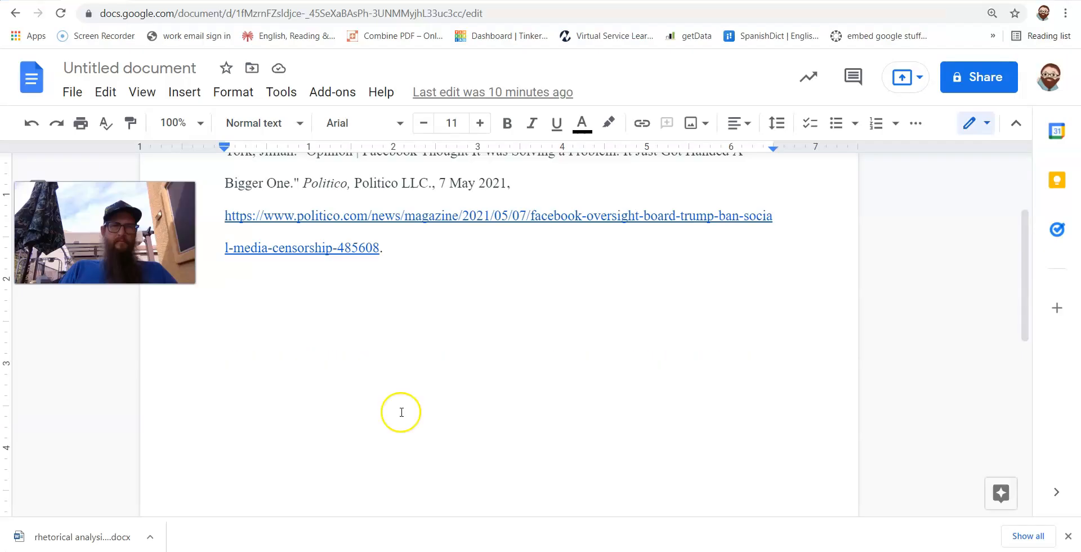
{"action": "scroll", "coordinate": [402, 413], "scroll_direction": "up", "scroll_amount": 3}
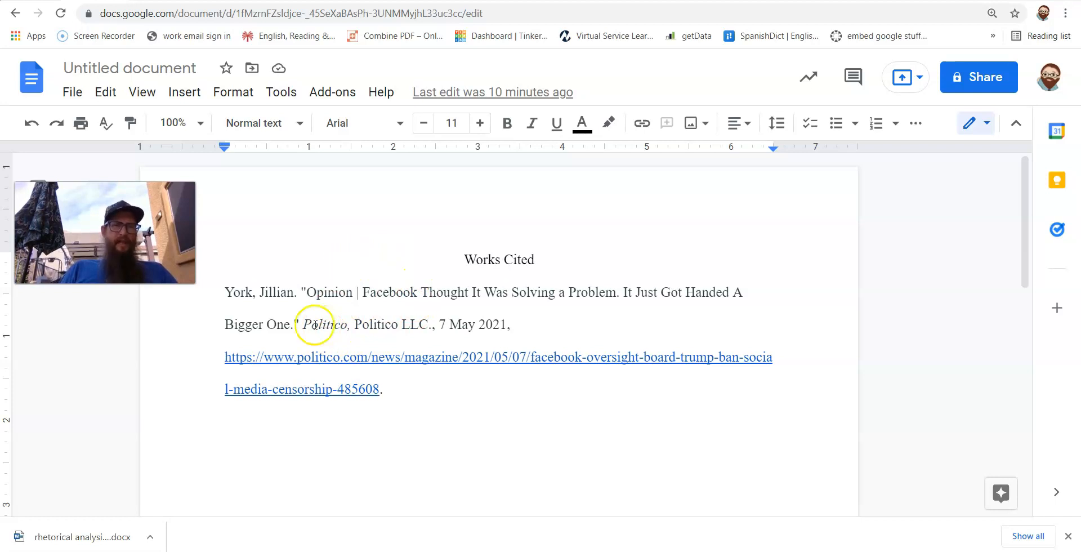
{"action": "left_click_drag", "start_coordinate": [226, 292], "coordinate": [274, 292]}
{"action": "left_click_drag", "start_coordinate": [219, 322], "coordinate": [387, 391]}
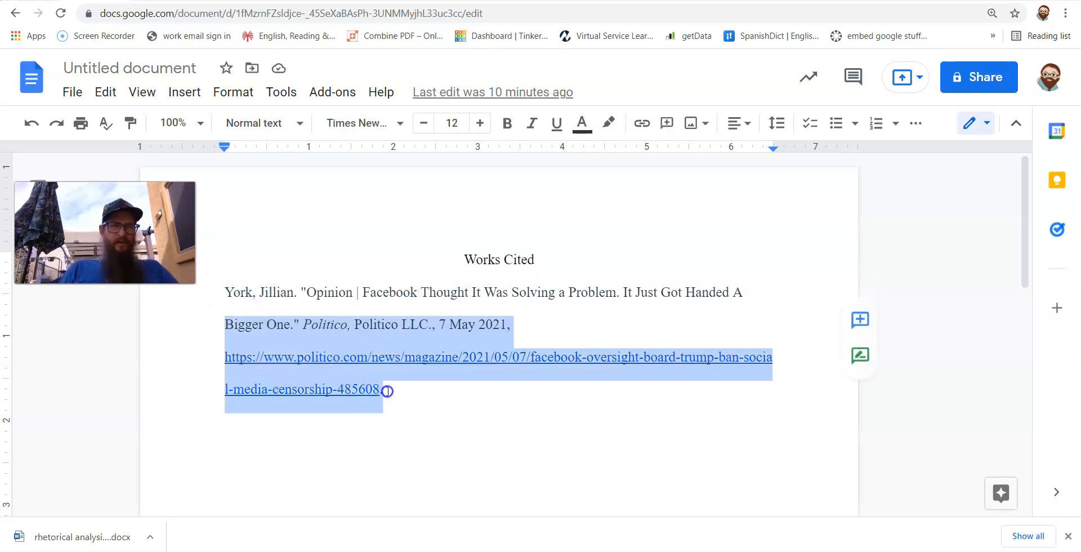
{"action": "left_click", "coordinate": [365, 292]}
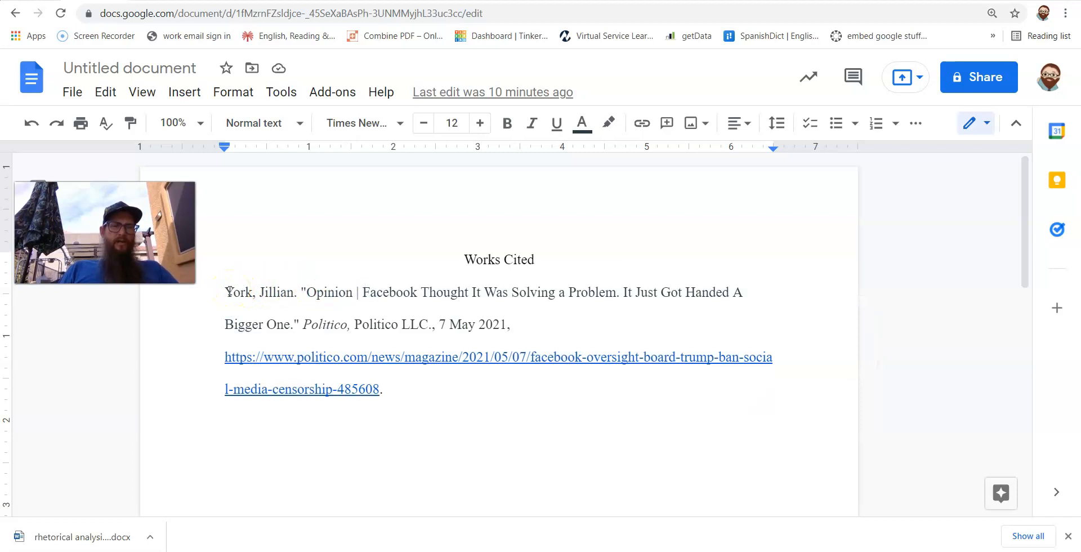
- In the Google Docs document, apply a Hanging special indent of 0.5 inches to the entire Politico citation
{"action": "left_click_drag", "start_coordinate": [224, 291], "coordinate": [387, 388]}
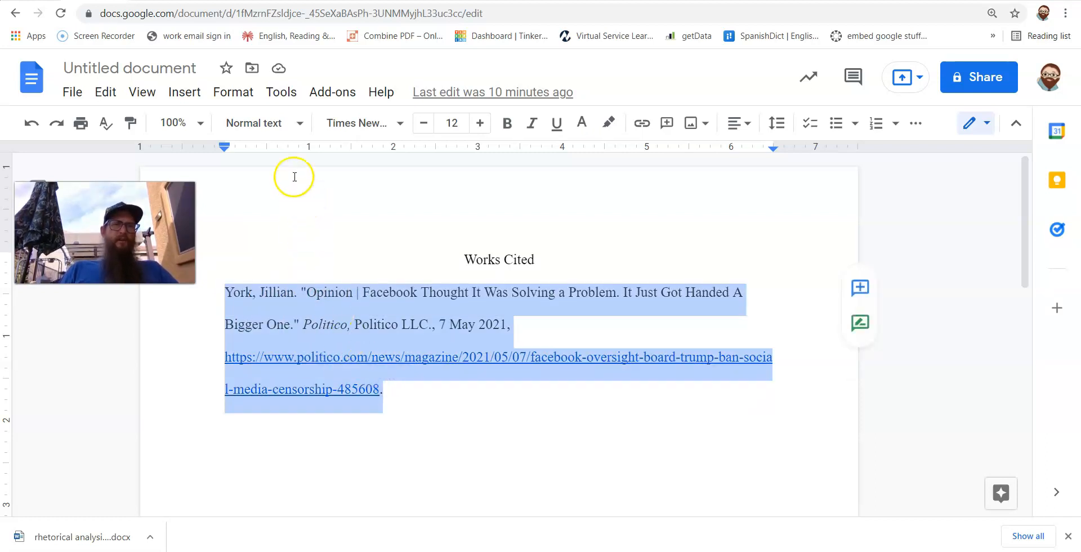
{"action": "left_click", "coordinate": [238, 97]}
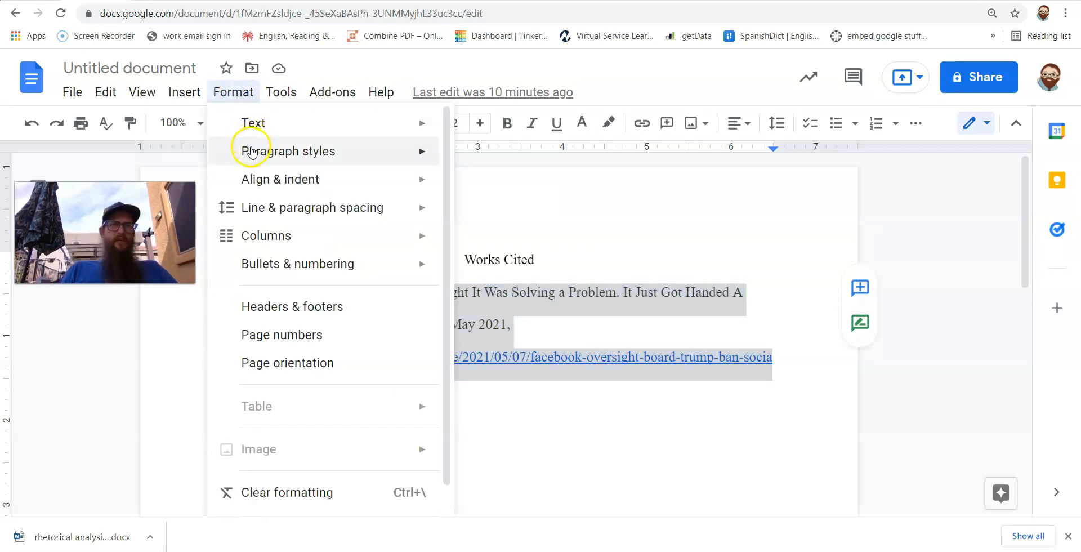
{"action": "mouse_move", "coordinate": [261, 180]}
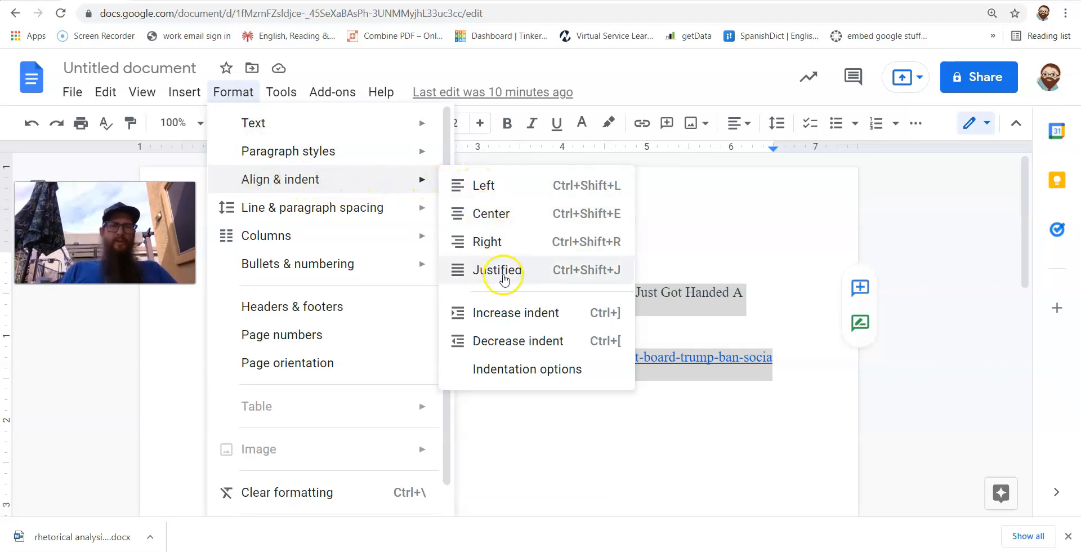
{"action": "left_click", "coordinate": [516, 372]}
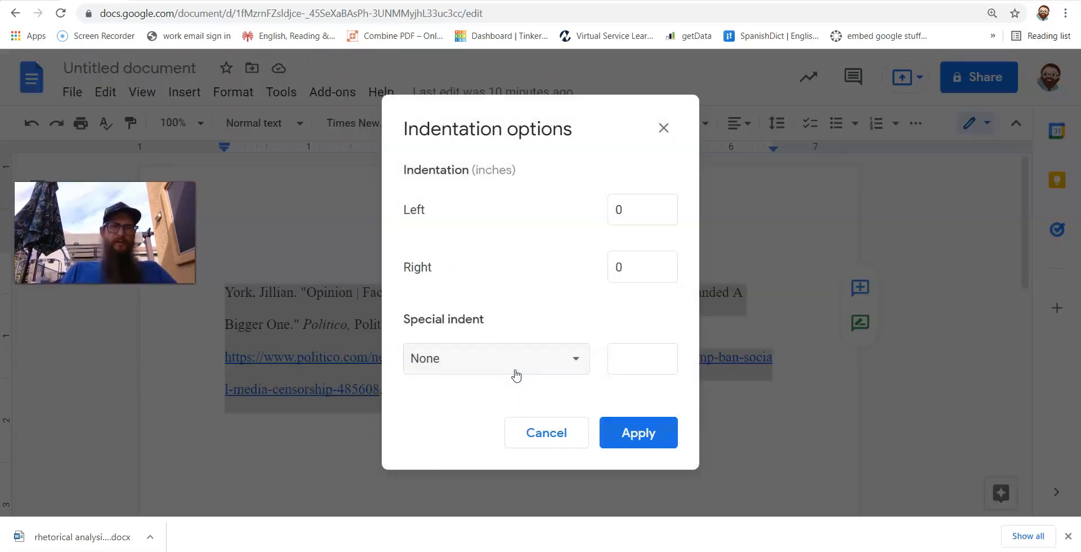
{"action": "left_click", "coordinate": [516, 375]}
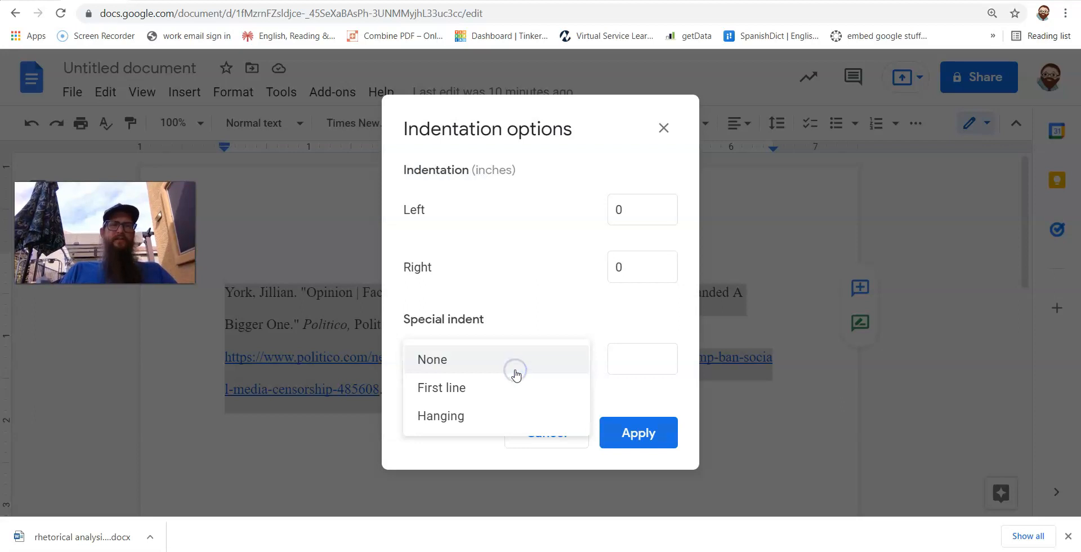
{"action": "left_click", "coordinate": [454, 417]}
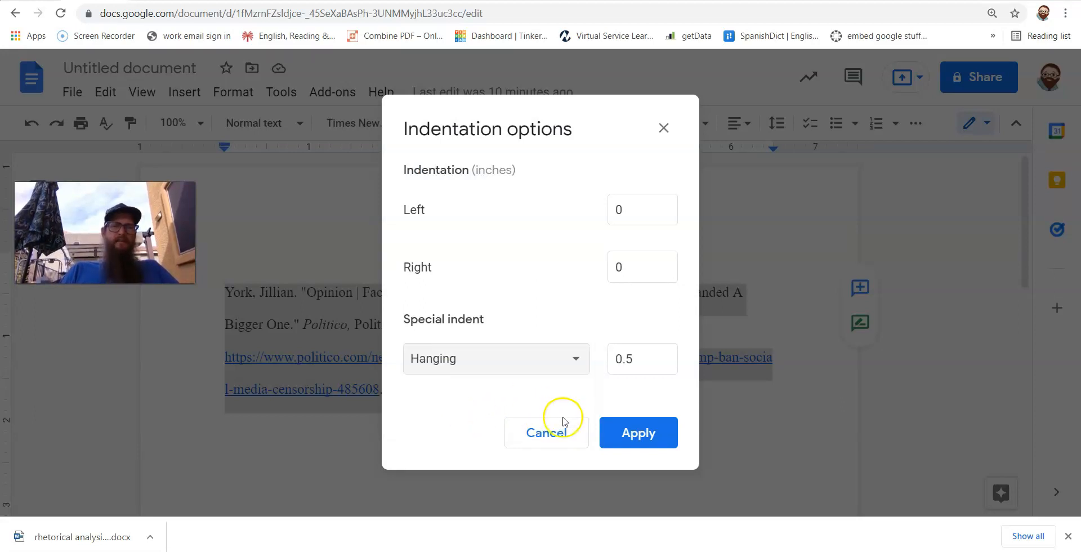
{"action": "left_click", "coordinate": [634, 444]}
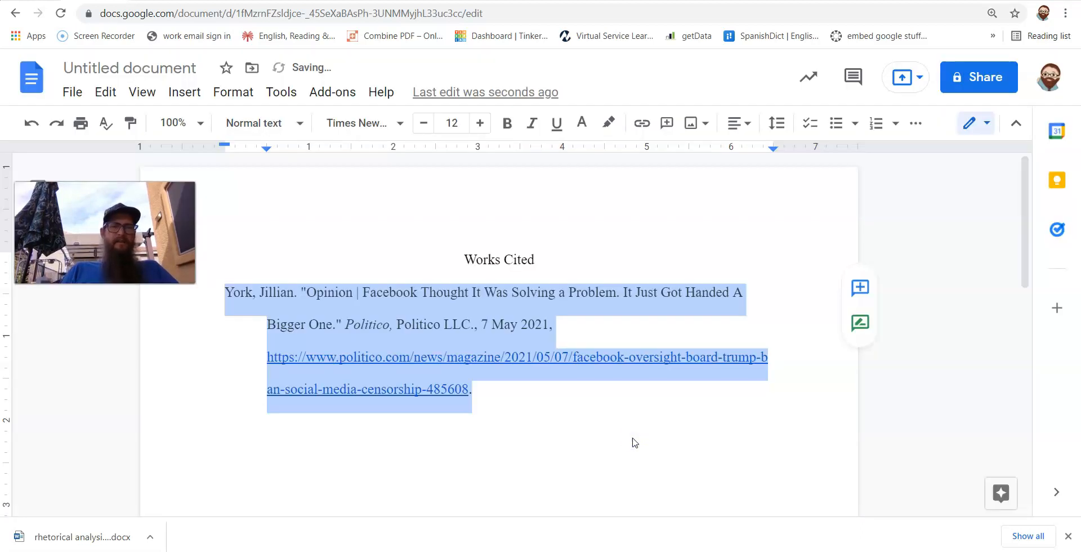
{"action": "left_click", "coordinate": [633, 438]}
{"action": "left_click", "coordinate": [536, 436]}
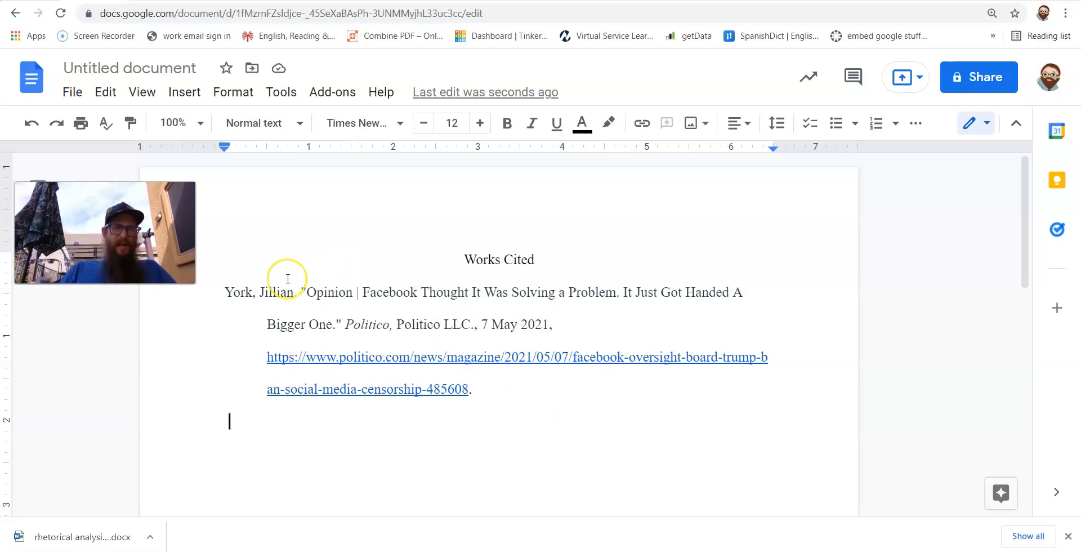
{"action": "left_click_drag", "start_coordinate": [224, 291], "coordinate": [255, 293]}
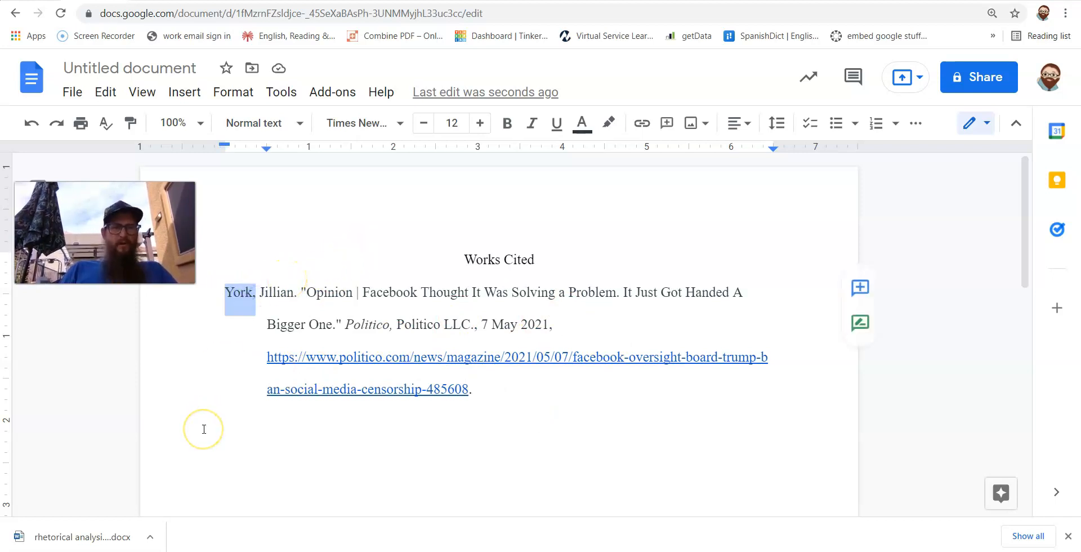